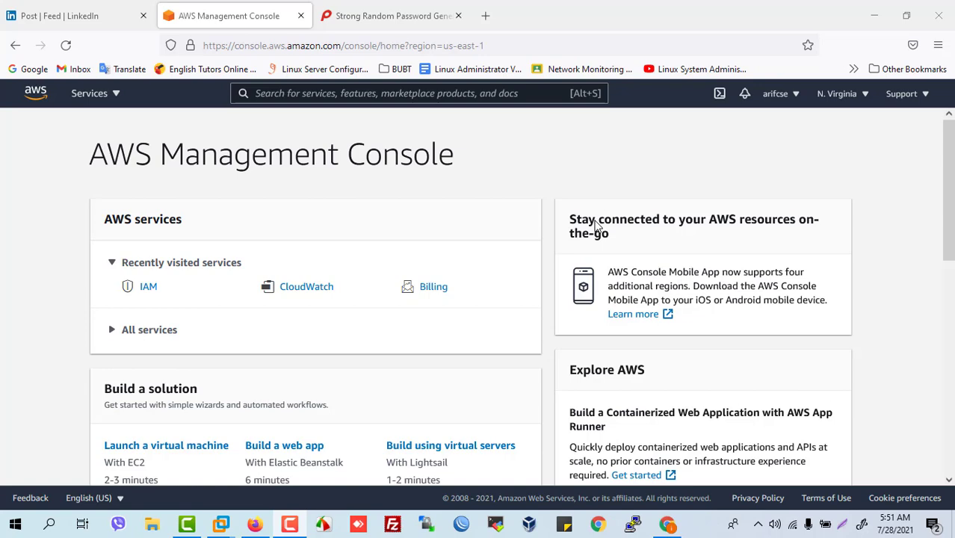
Open the account's password policy for editing in the IAM account settings
{"action": "scroll", "coordinate": [352, 261], "scroll_direction": "down", "scroll_amount": 3}
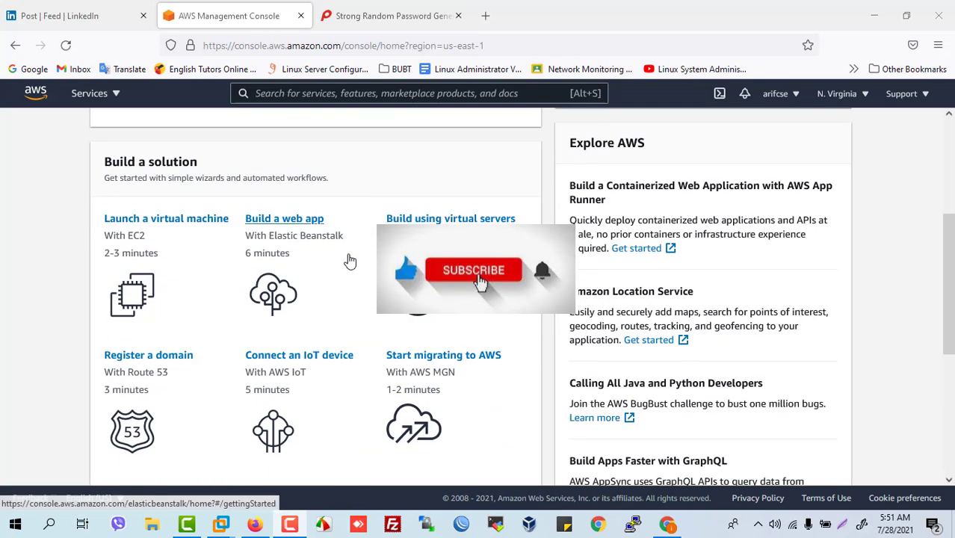
{"action": "scroll", "coordinate": [352, 261], "scroll_direction": "up", "scroll_amount": 3}
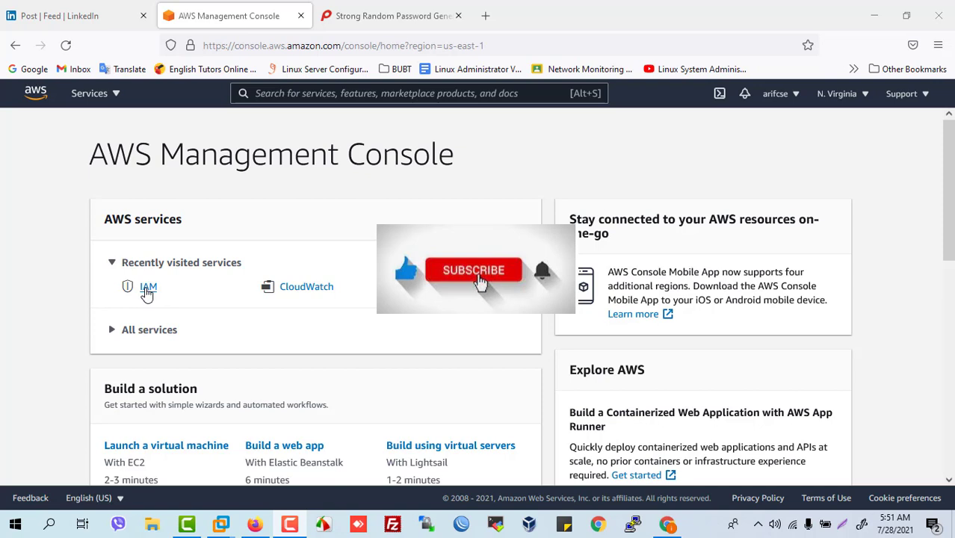
{"action": "left_click", "coordinate": [796, 95]}
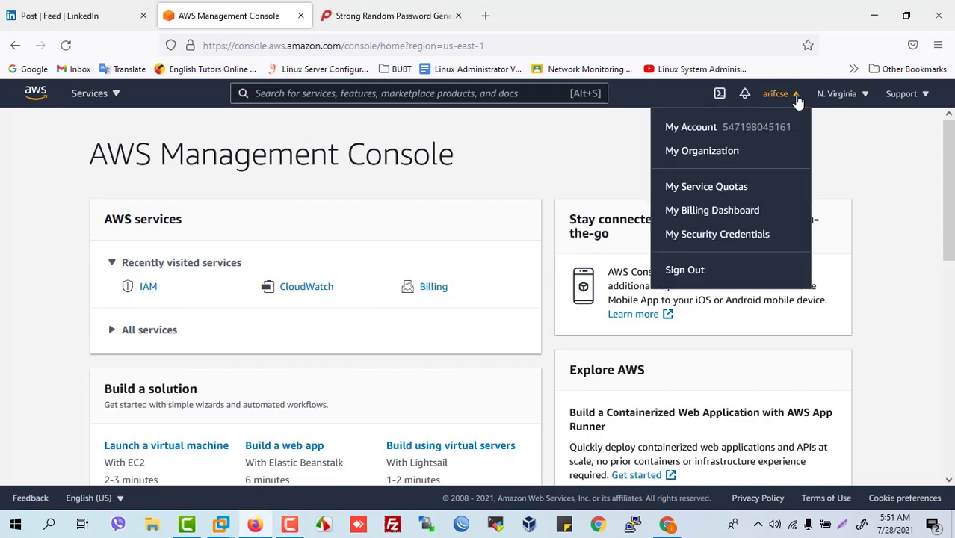
{"action": "left_click", "coordinate": [700, 240]}
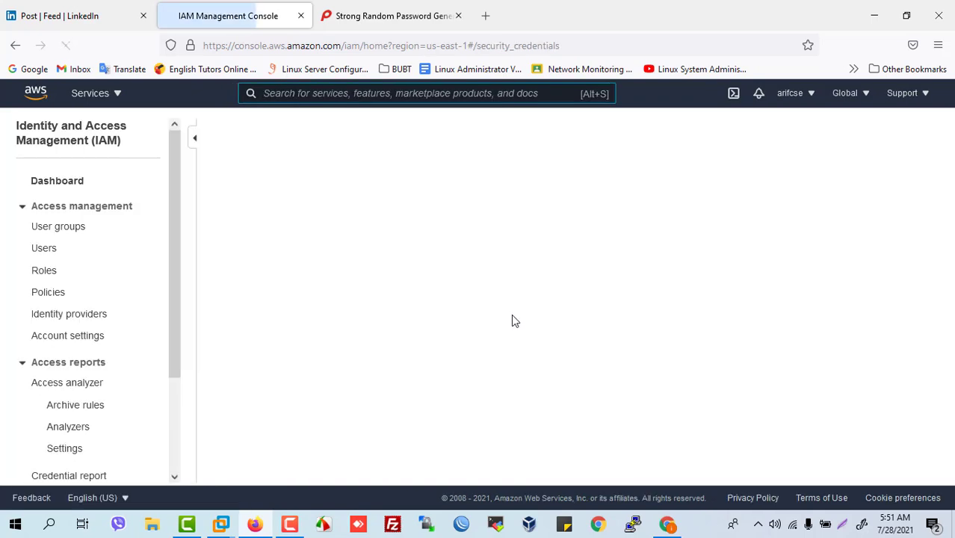
{"action": "left_click", "coordinate": [68, 337]}
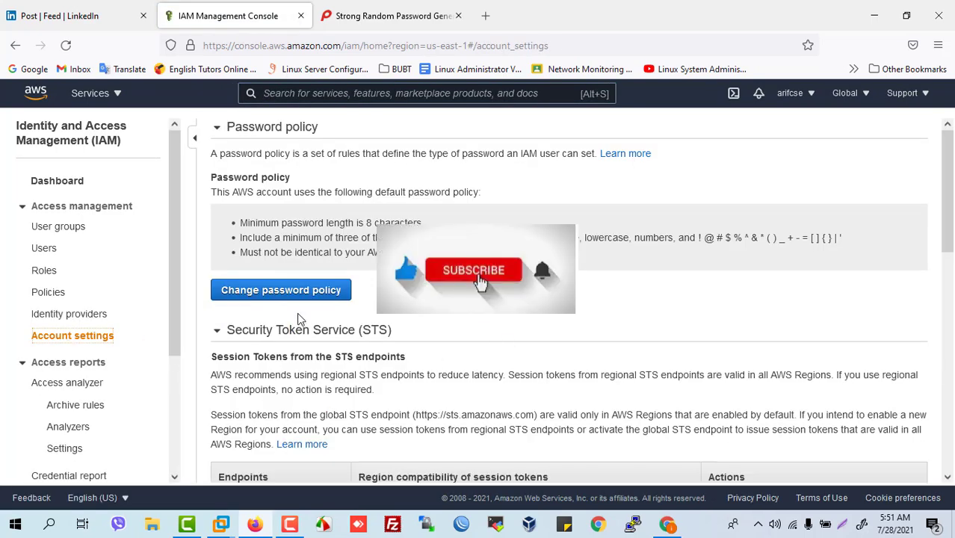
{"action": "left_click", "coordinate": [271, 297]}
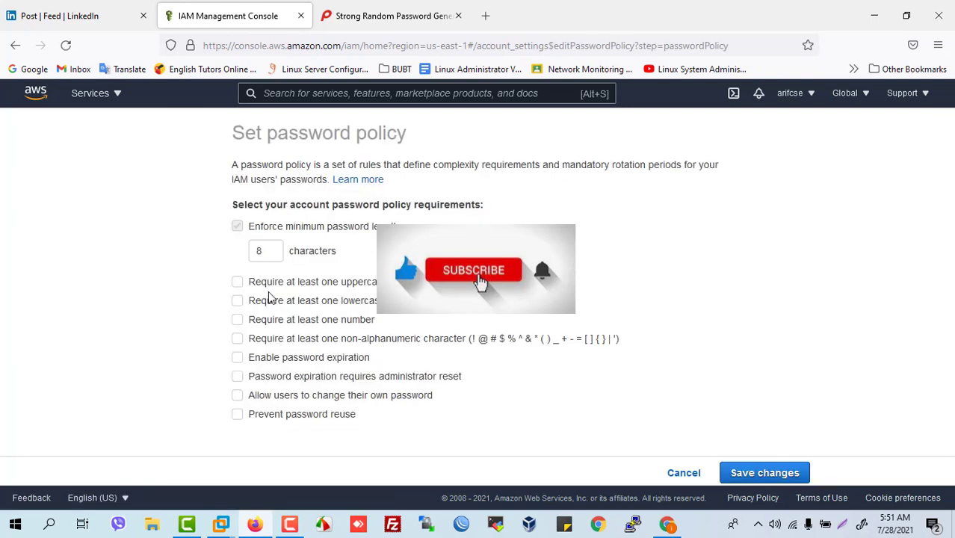
Set the minimum password length to 10 and require an uppercase letter, a lowercase letter, a number and a non-alphanumeric character
{"action": "left_click_drag", "start_coordinate": [272, 255], "coordinate": [246, 256]}
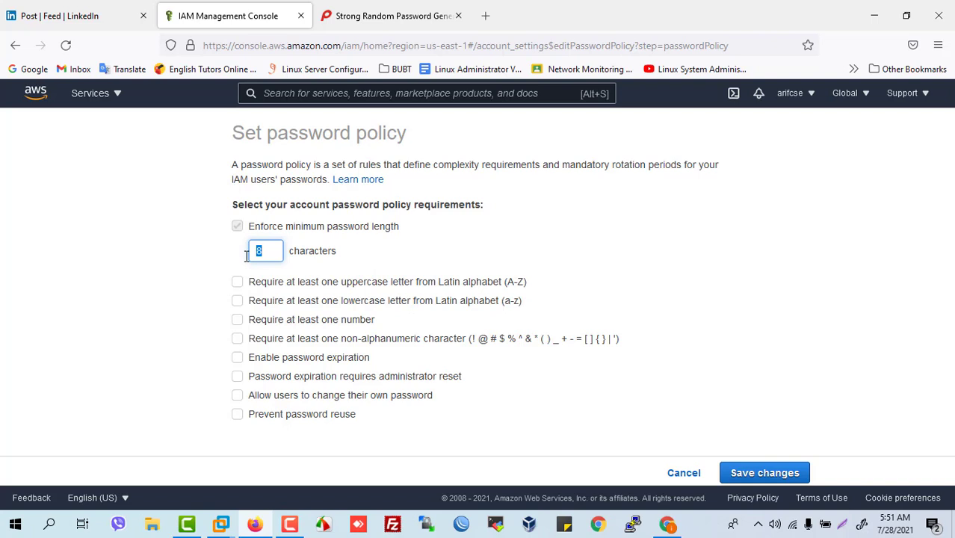
{"action": "type", "text": "10"}
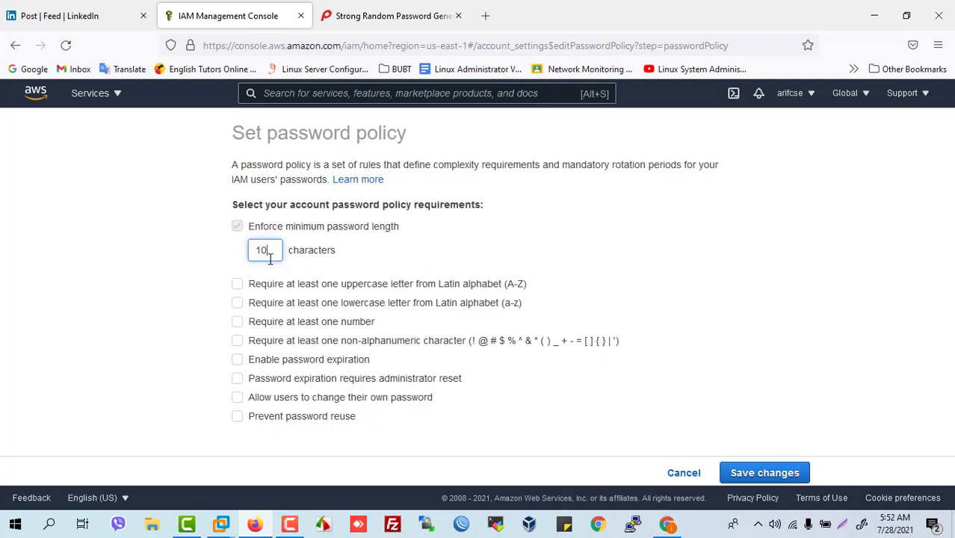
{"action": "left_click", "coordinate": [239, 288]}
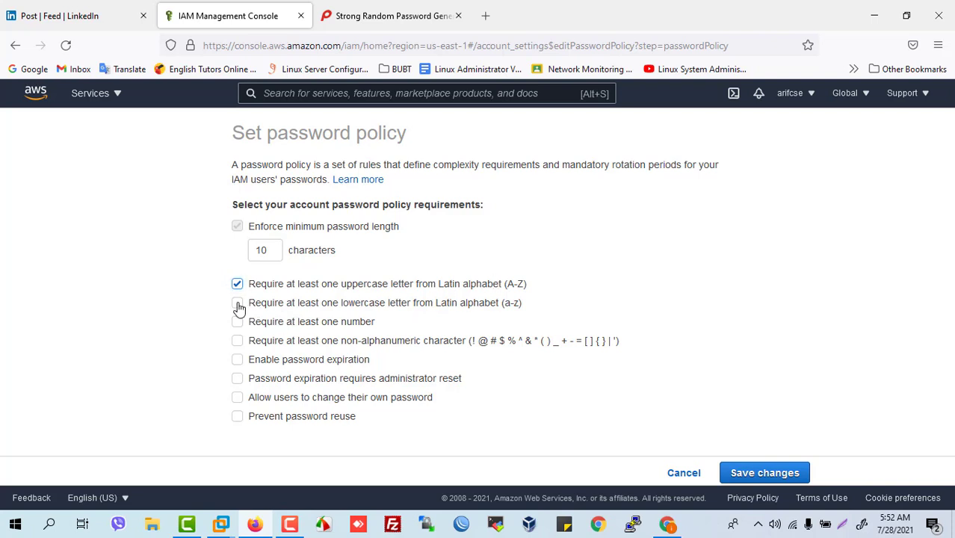
{"action": "left_click", "coordinate": [237, 303]}
{"action": "left_click", "coordinate": [237, 322]}
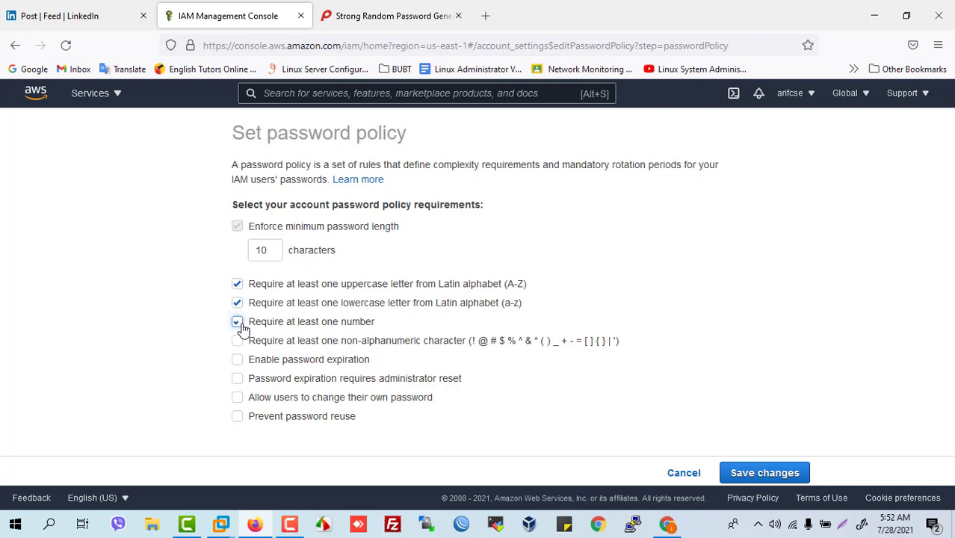
{"action": "left_click", "coordinate": [237, 340]}
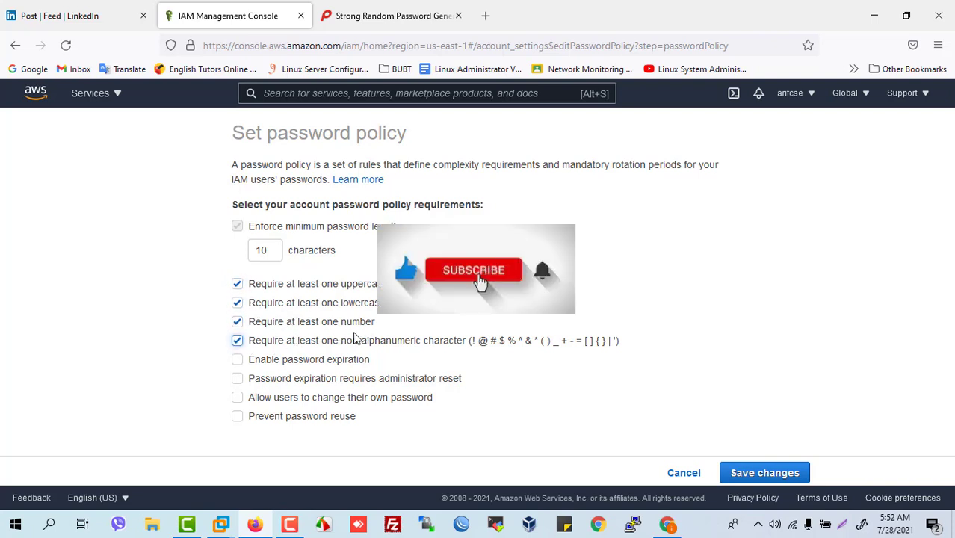
Enable password expiration, require an administrator reset on expiration, and save the password policy
{"action": "left_click", "coordinate": [237, 360]}
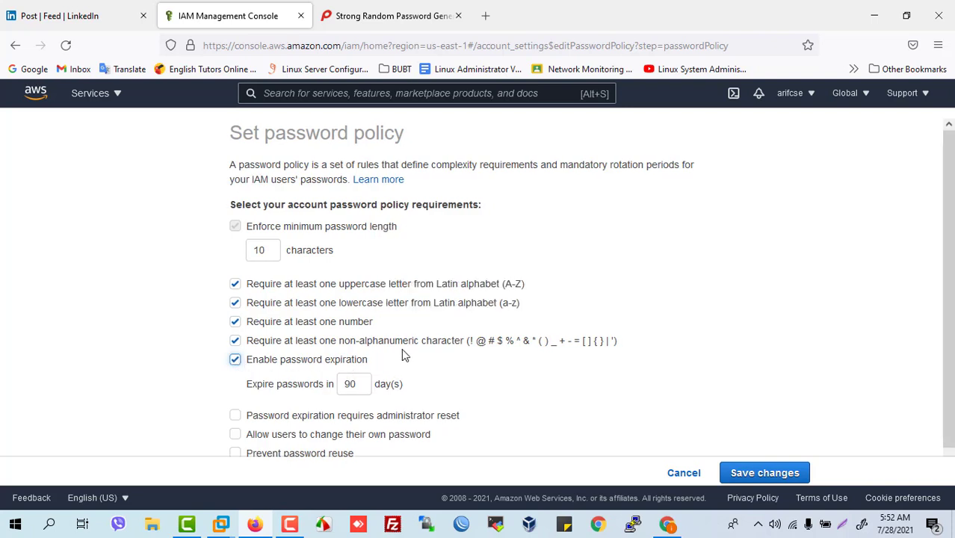
{"action": "scroll", "coordinate": [399, 350], "scroll_direction": "down", "scroll_amount": 1}
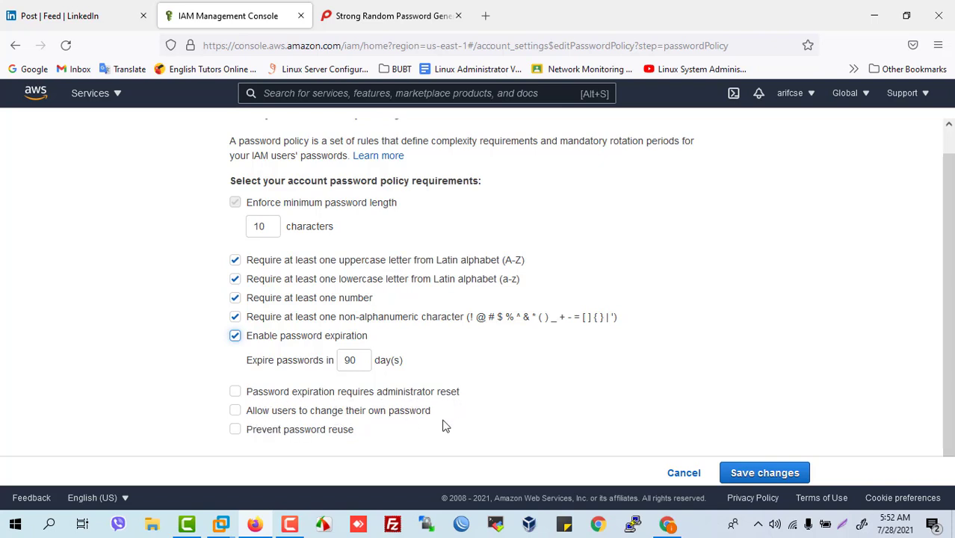
{"action": "left_click", "coordinate": [235, 392]}
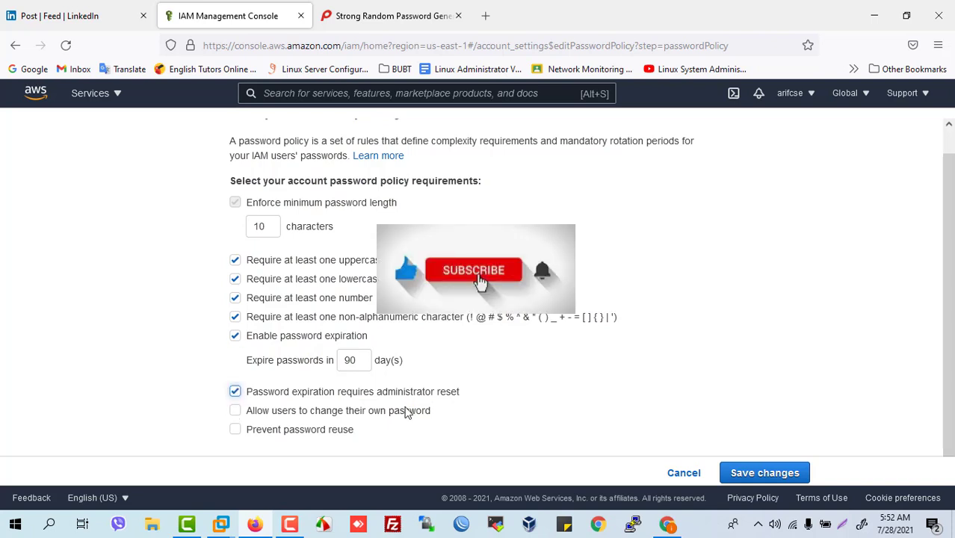
{"action": "left_click", "coordinate": [754, 473]}
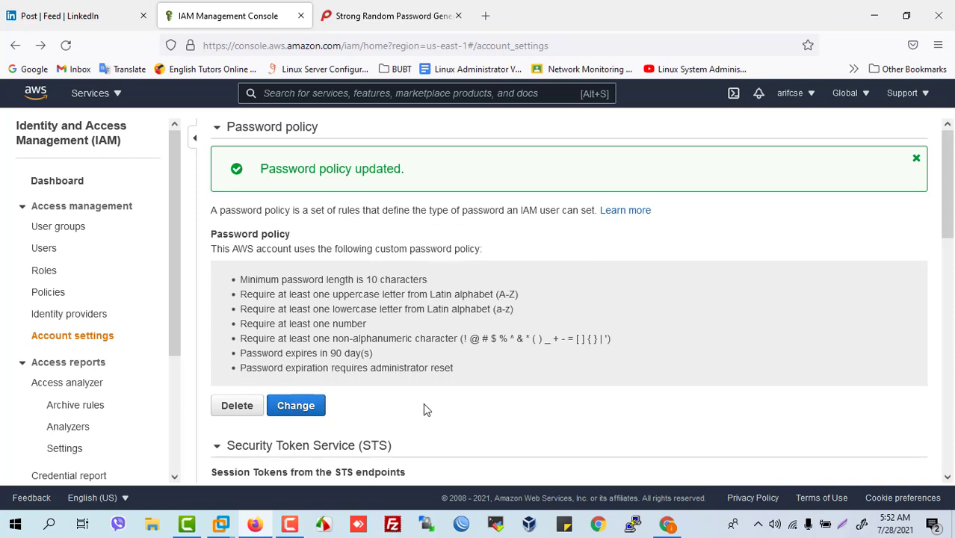
{"action": "left_click_drag", "start_coordinate": [445, 178], "coordinate": [201, 174]}
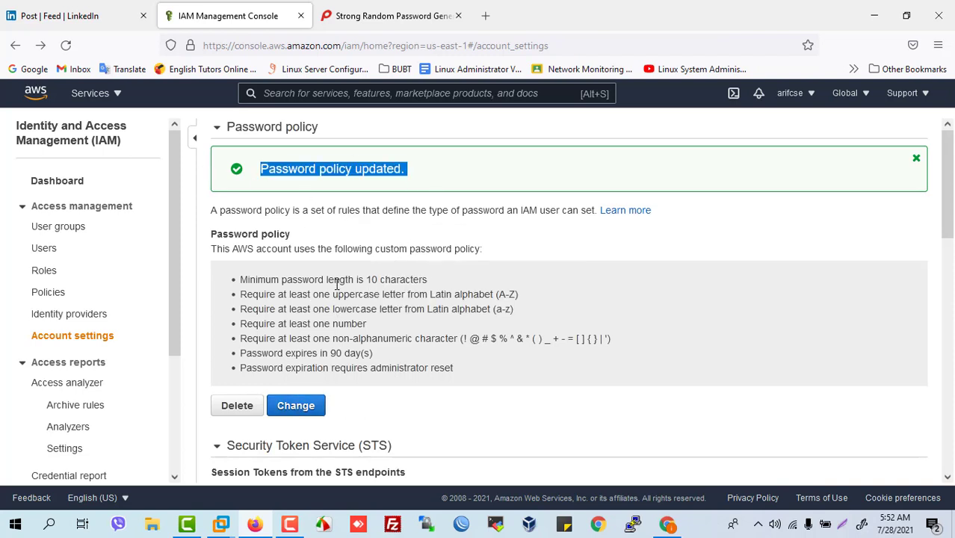
Start adding an IAM user, enter the user name, and enable AWS Management Console access with a custom password
{"action": "left_click", "coordinate": [49, 250]}
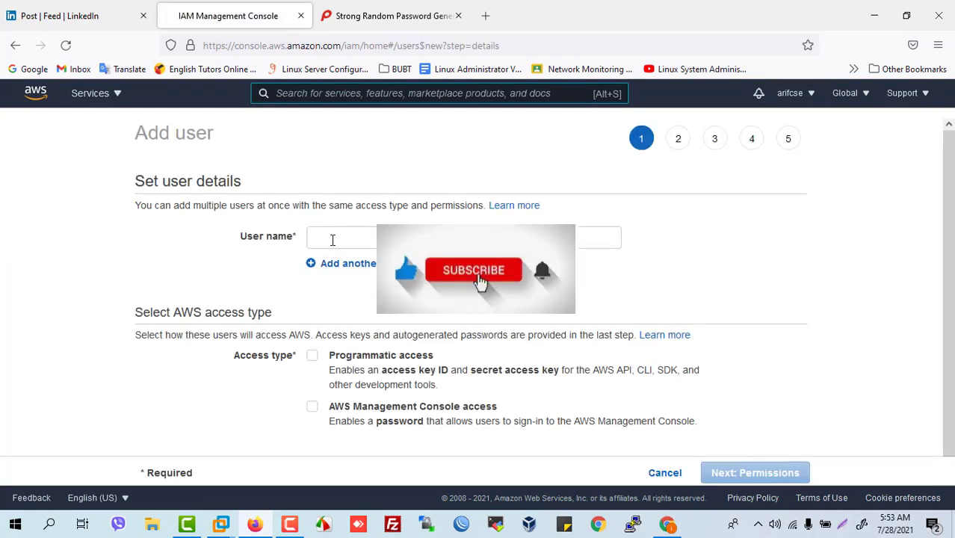
{"action": "left_click", "coordinate": [352, 240]}
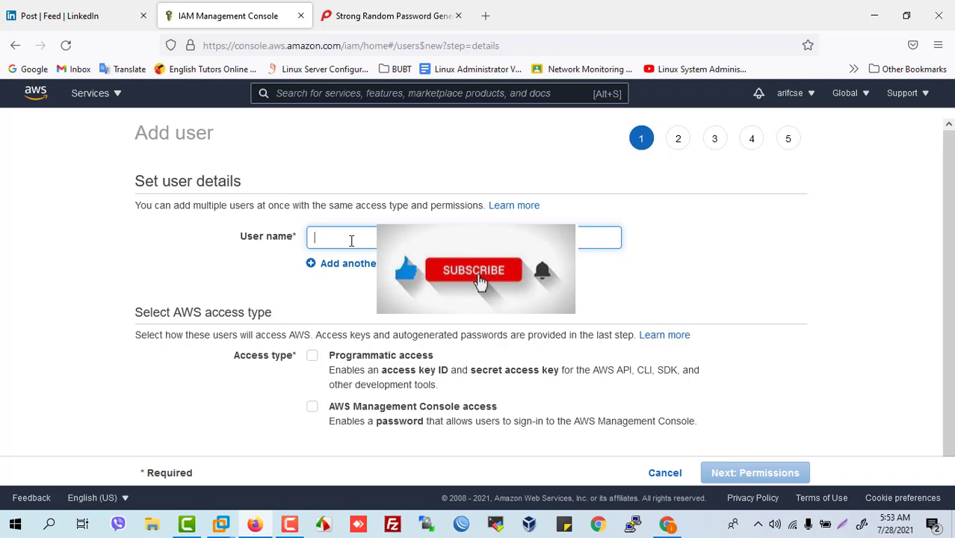
{"action": "type", "text": "arifit"}
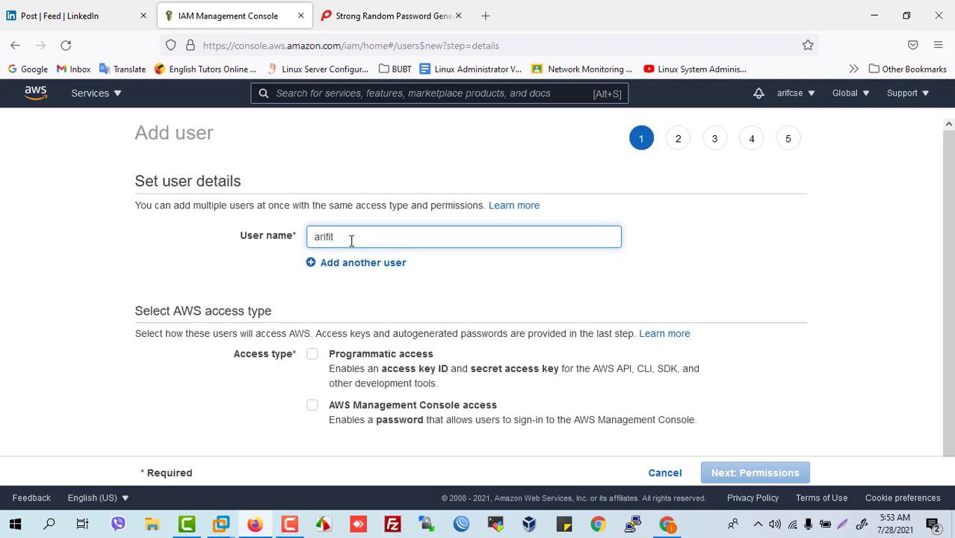
{"action": "scroll", "coordinate": [333, 322], "scroll_direction": "down", "scroll_amount": 1}
{"action": "left_click", "coordinate": [312, 389]}
{"action": "scroll", "coordinate": [324, 341], "scroll_direction": "down", "scroll_amount": 2}
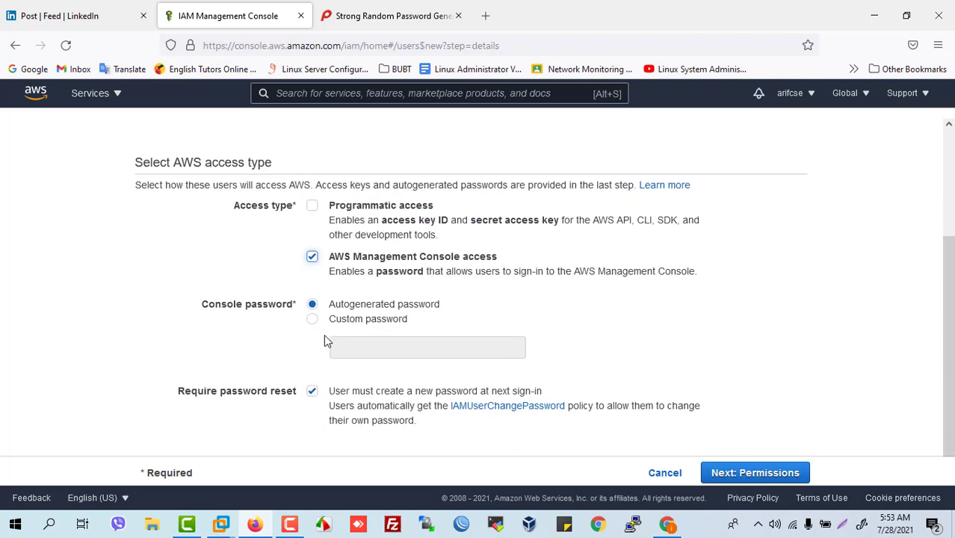
{"action": "left_click", "coordinate": [313, 319]}
Try a short custom console password and check it against the account password policy
{"action": "left_click", "coordinate": [359, 349]}
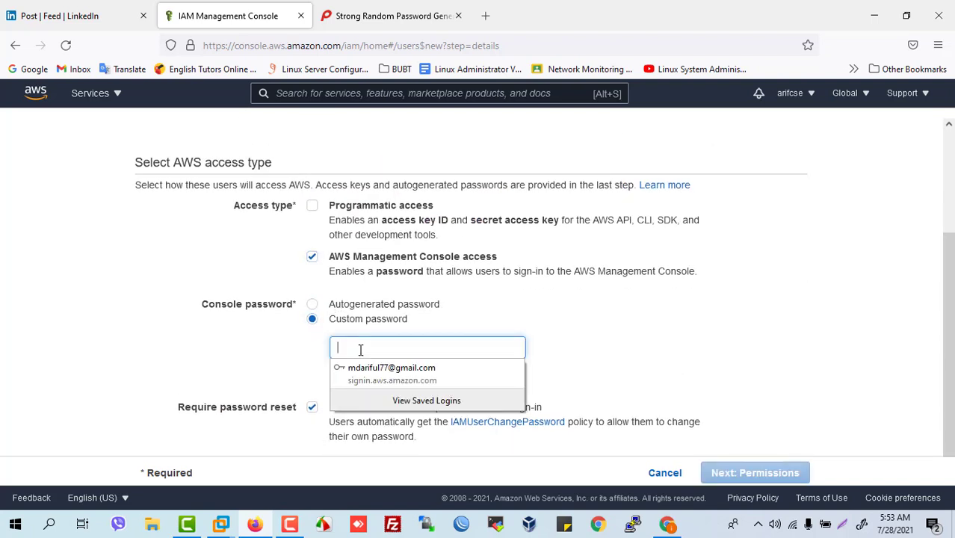
{"action": "type", "text": "••••"}
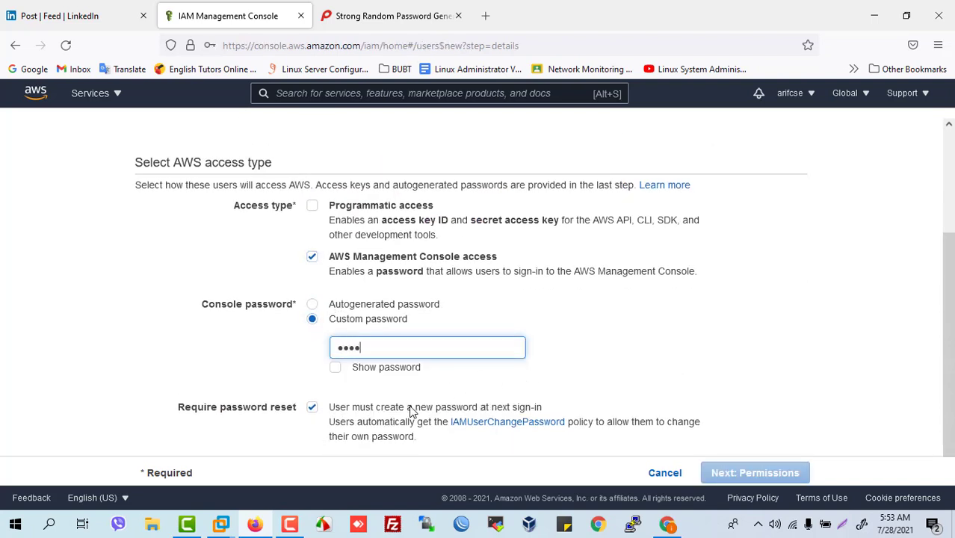
{"action": "scroll", "coordinate": [411, 411], "scroll_direction": "down", "scroll_amount": 1}
{"action": "left_click", "coordinate": [761, 390]}
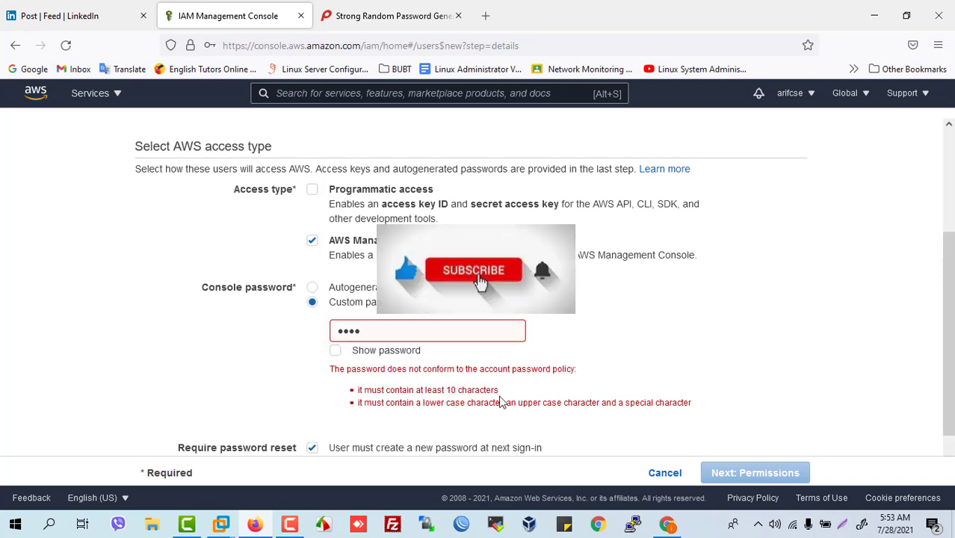
{"action": "scroll", "coordinate": [449, 358], "scroll_direction": "down", "scroll_amount": 3}
{"action": "left_click_drag", "start_coordinate": [392, 333], "coordinate": [580, 345]}
{"action": "left_click", "coordinate": [580, 346]}
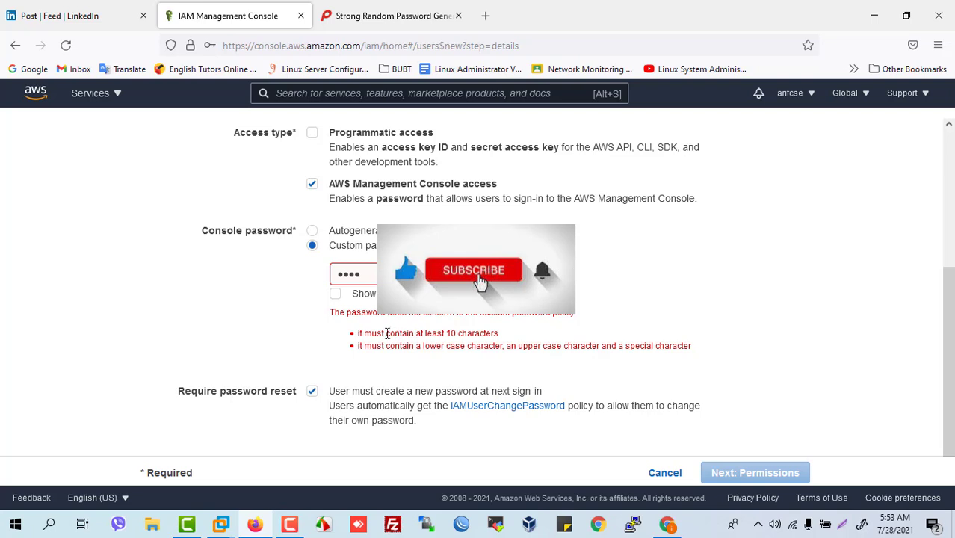
{"action": "left_click_drag", "start_coordinate": [383, 333], "coordinate": [495, 335]}
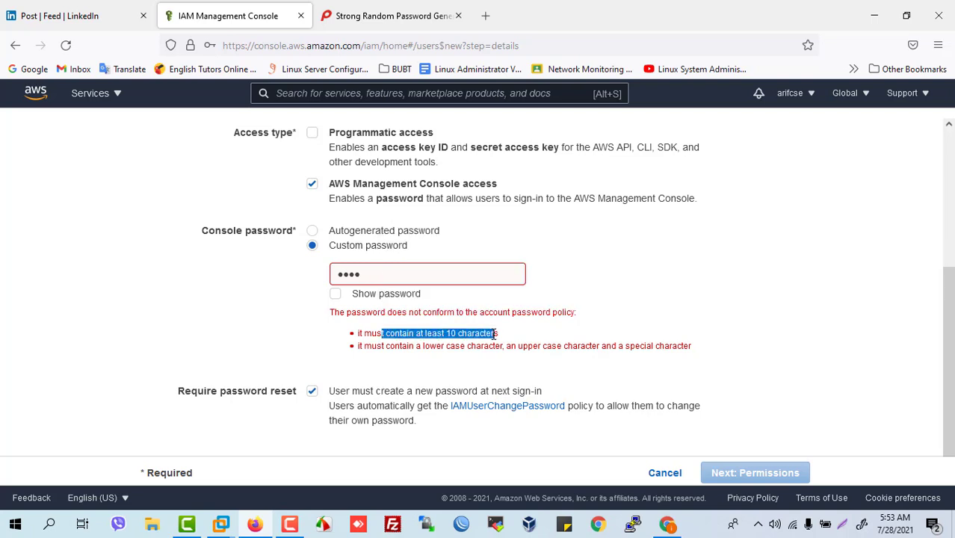
{"action": "left_click", "coordinate": [564, 342]}
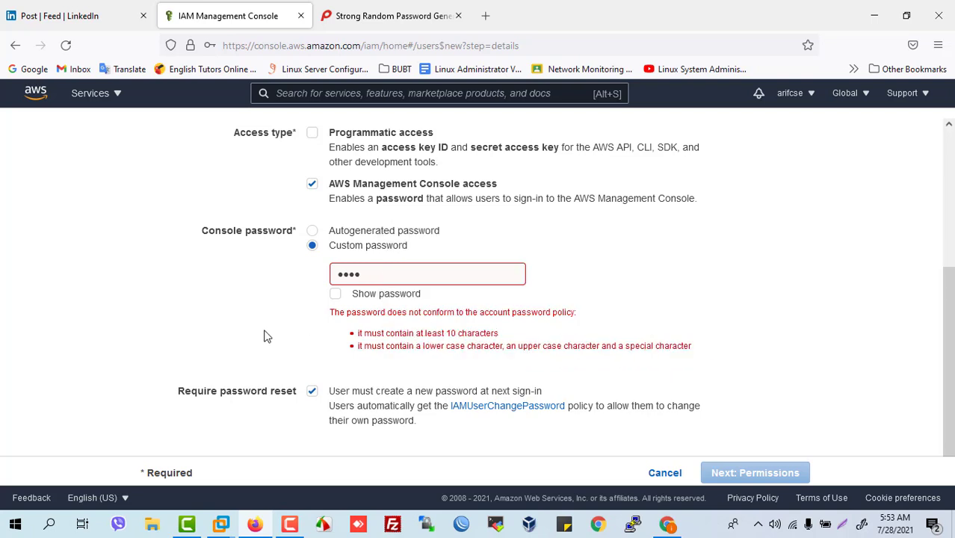
Switch to the passwordsgenerator.net page, reload it, and set the password length to 10
{"action": "left_click", "coordinate": [382, 21]}
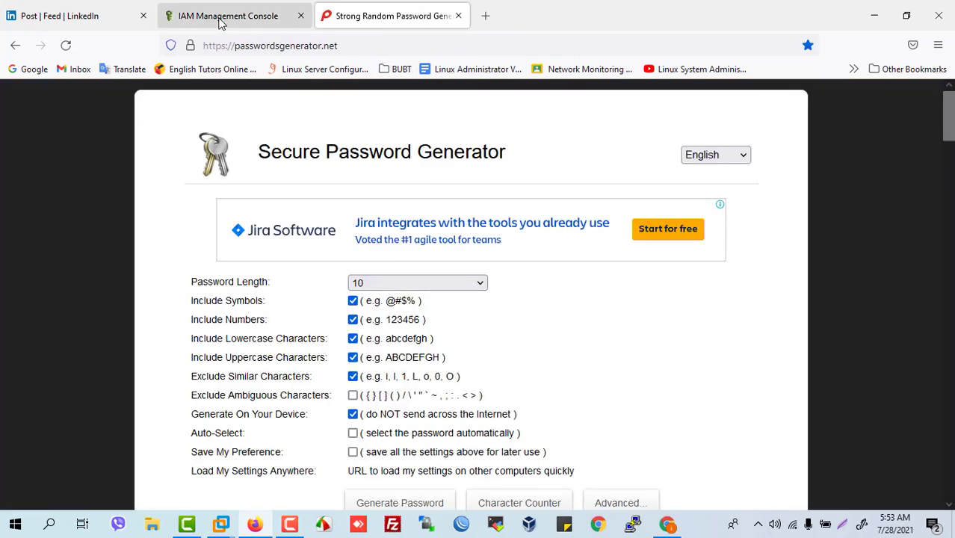
{"action": "left_click", "coordinate": [241, 46]}
{"action": "left_click", "coordinate": [66, 45]}
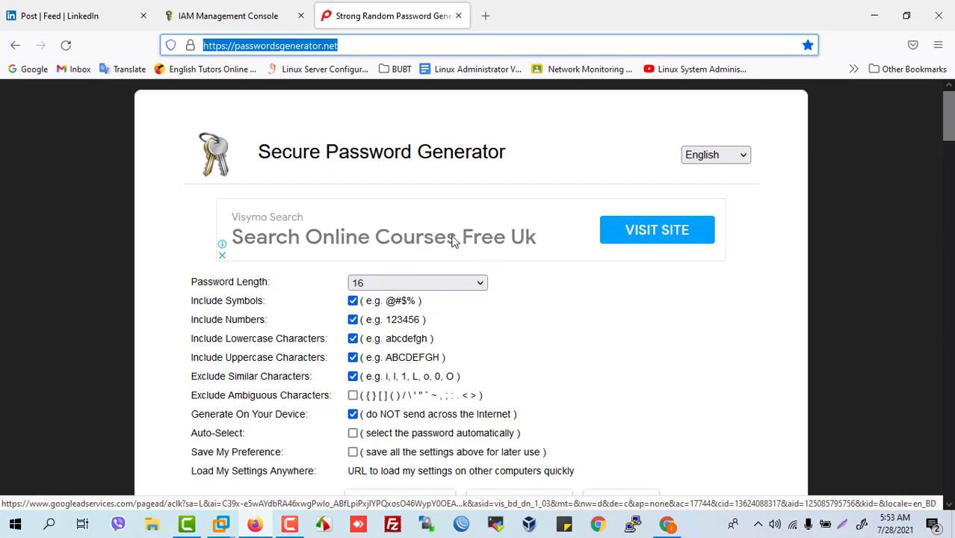
{"action": "left_click", "coordinate": [407, 285]}
{"action": "left_click", "coordinate": [377, 383]}
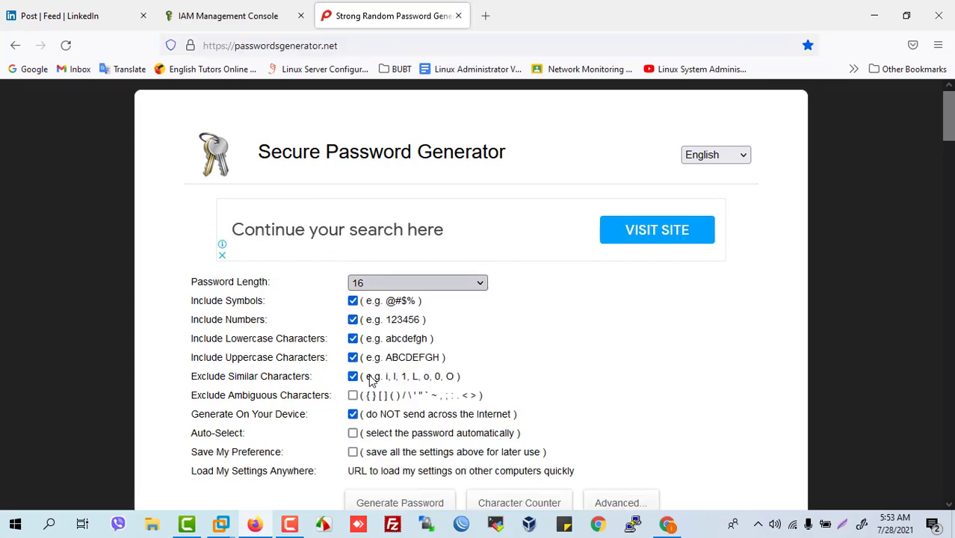
{"action": "scroll", "coordinate": [540, 317], "scroll_direction": "down", "scroll_amount": 2}
{"action": "scroll", "coordinate": [462, 282], "scroll_direction": "up", "scroll_amount": 2}
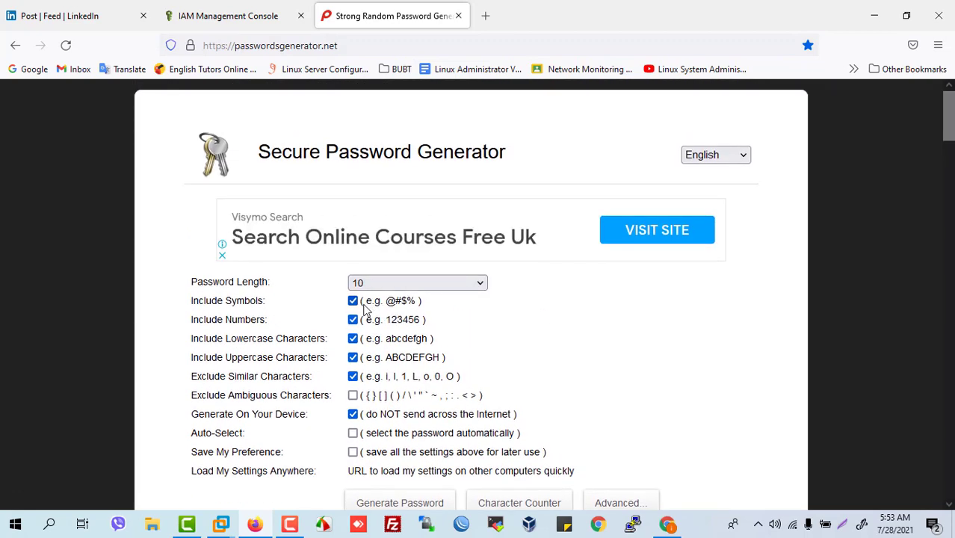
Generate a new random password and copy it
{"action": "scroll", "coordinate": [416, 394], "scroll_direction": "down", "scroll_amount": 3}
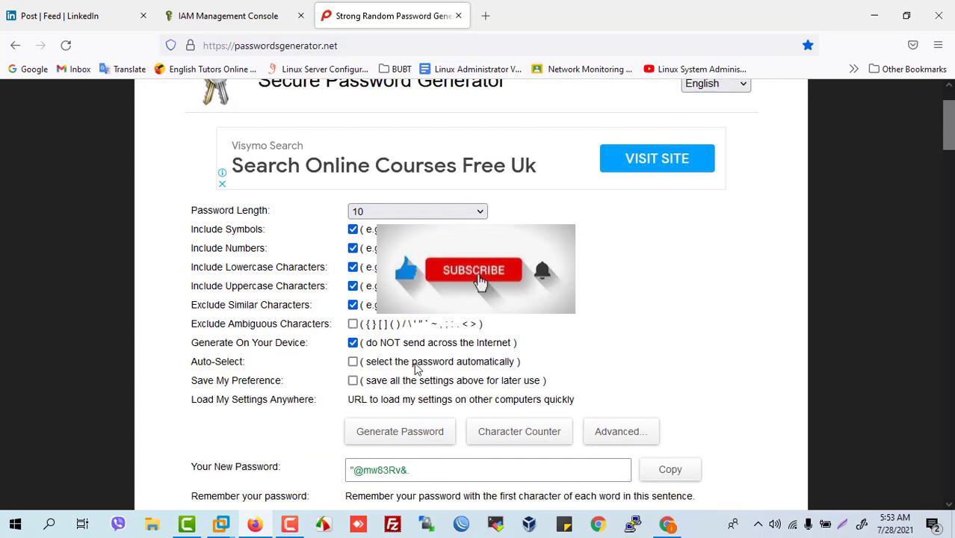
{"action": "left_click", "coordinate": [365, 288]}
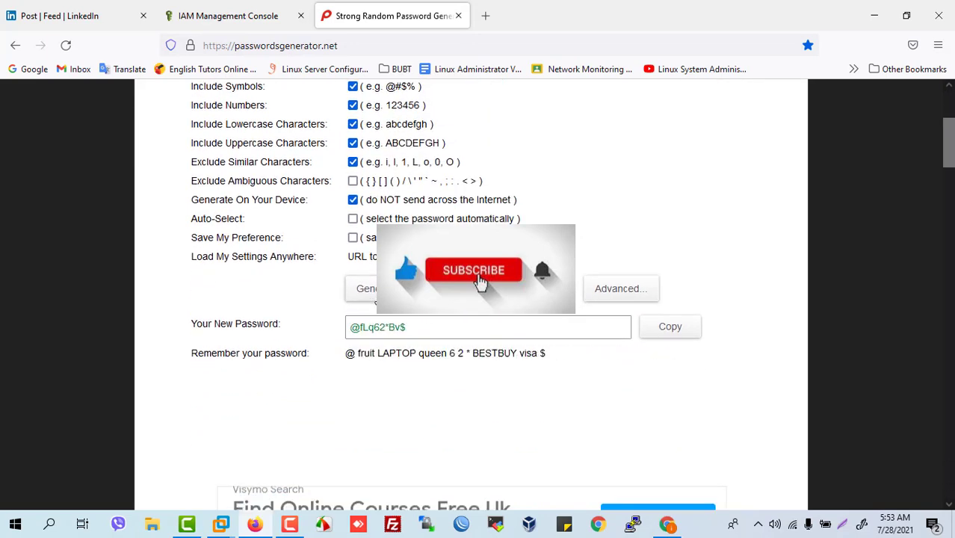
{"action": "left_click_drag", "start_coordinate": [437, 331], "coordinate": [320, 324]}
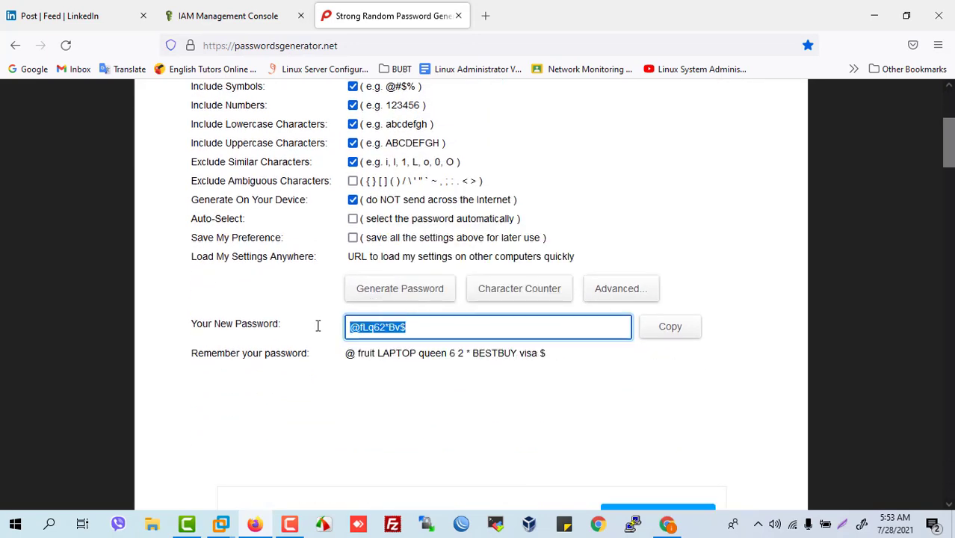
{"action": "scroll", "coordinate": [479, 320], "scroll_direction": "up", "scroll_amount": 2}
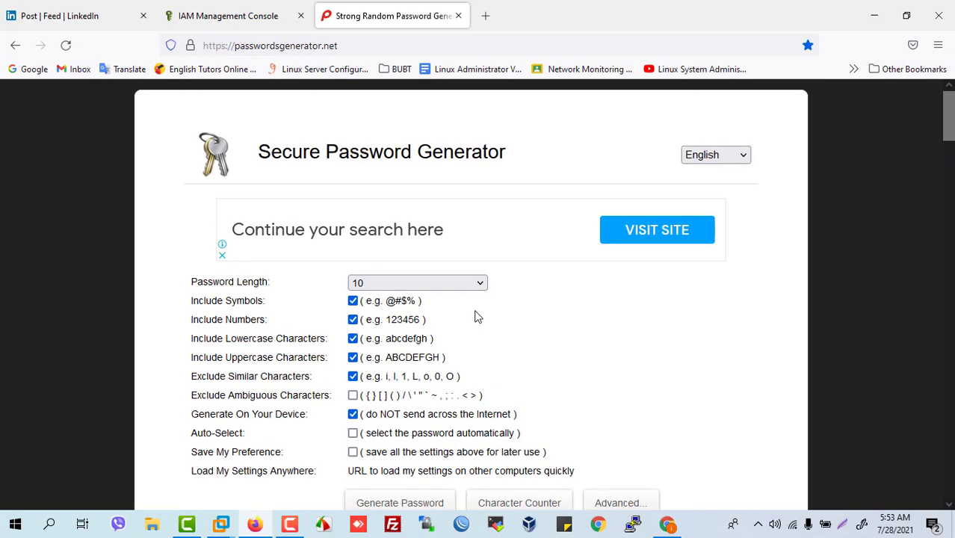
{"action": "scroll", "coordinate": [452, 385], "scroll_direction": "down", "scroll_amount": 1}
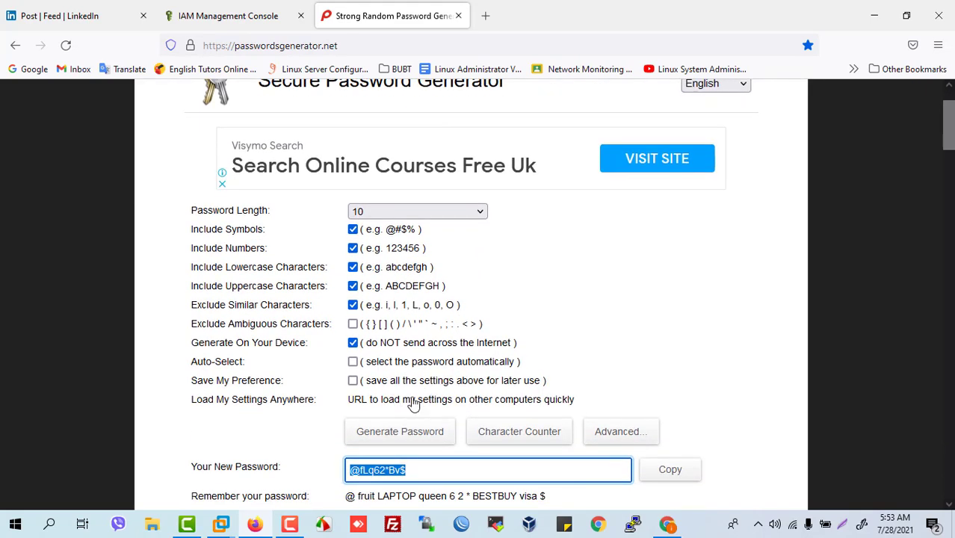
Return to the Add user form and replace the custom console password with the copied generated password
{"action": "left_click", "coordinate": [242, 21]}
{"action": "left_click_drag", "start_coordinate": [370, 274], "coordinate": [301, 275]}
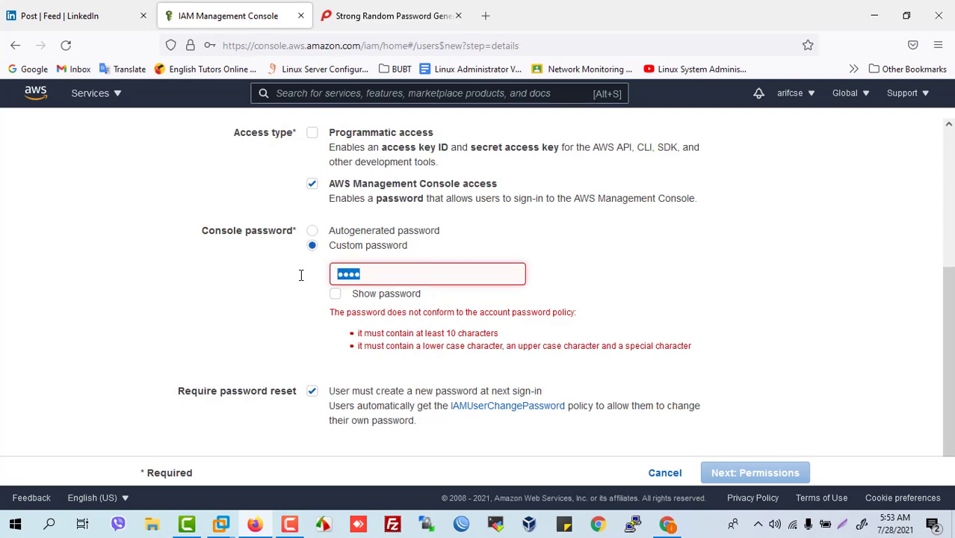
{"action": "key", "text": "ctrl+v"}
{"action": "left_click", "coordinate": [607, 323]}
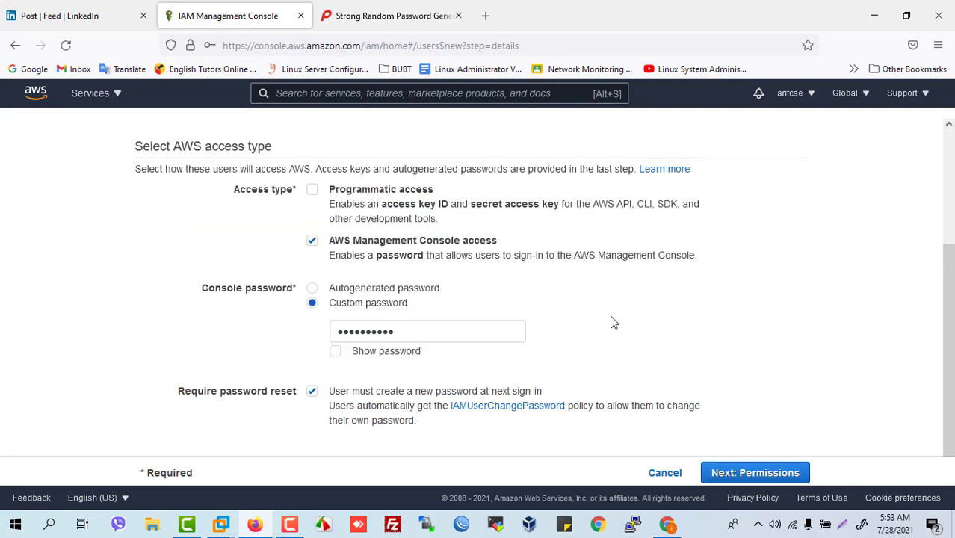